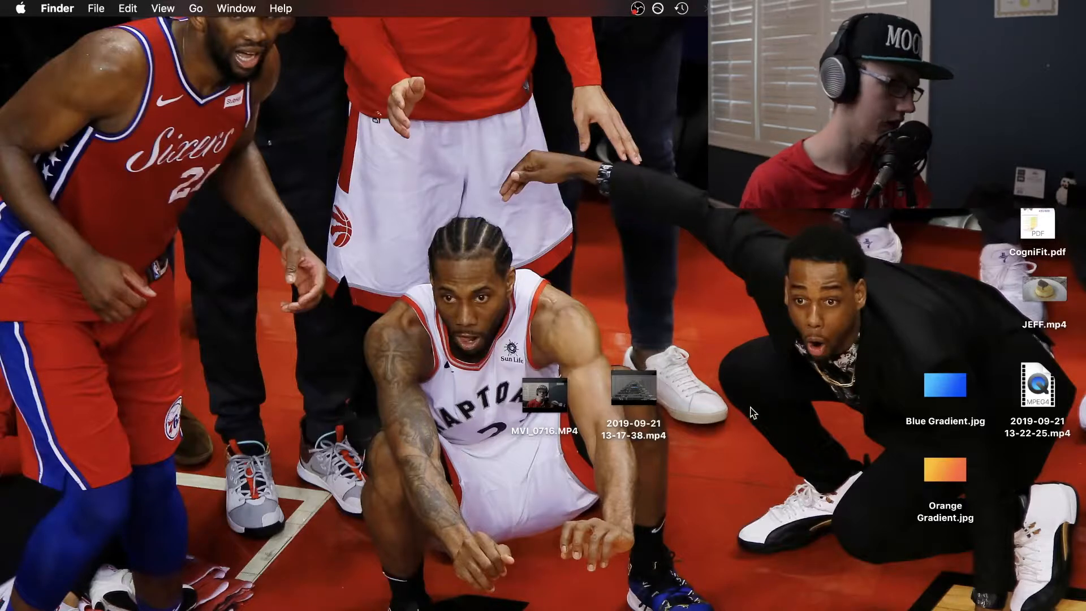
{"action": "left_click", "coordinate": [631, 431]}
{"action": "left_click", "coordinate": [706, 404]}
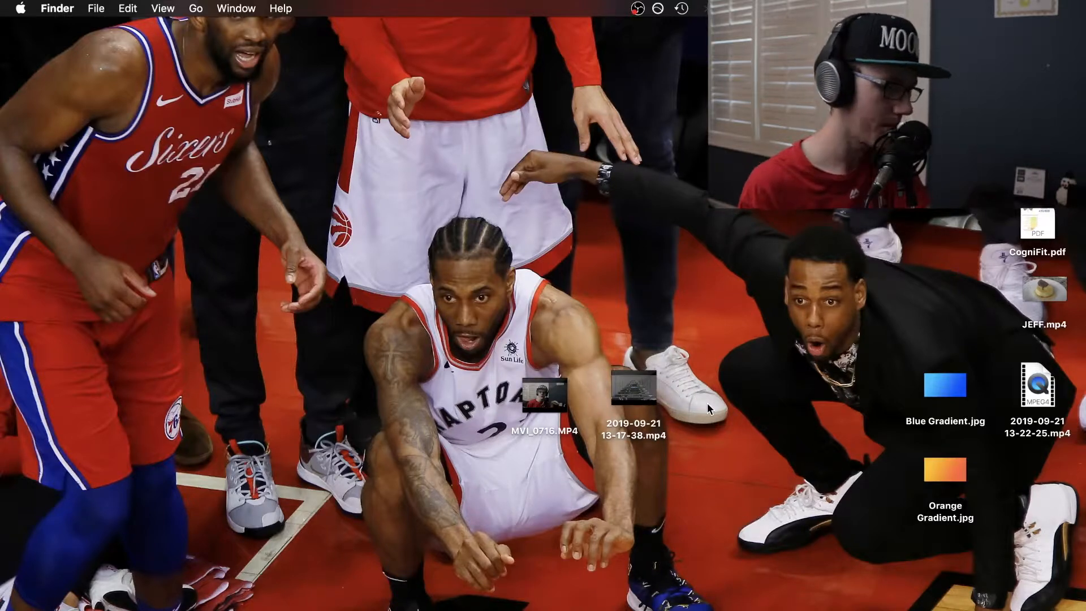
{"action": "left_click", "coordinate": [559, 431]}
{"action": "left_click", "coordinate": [472, 402]}
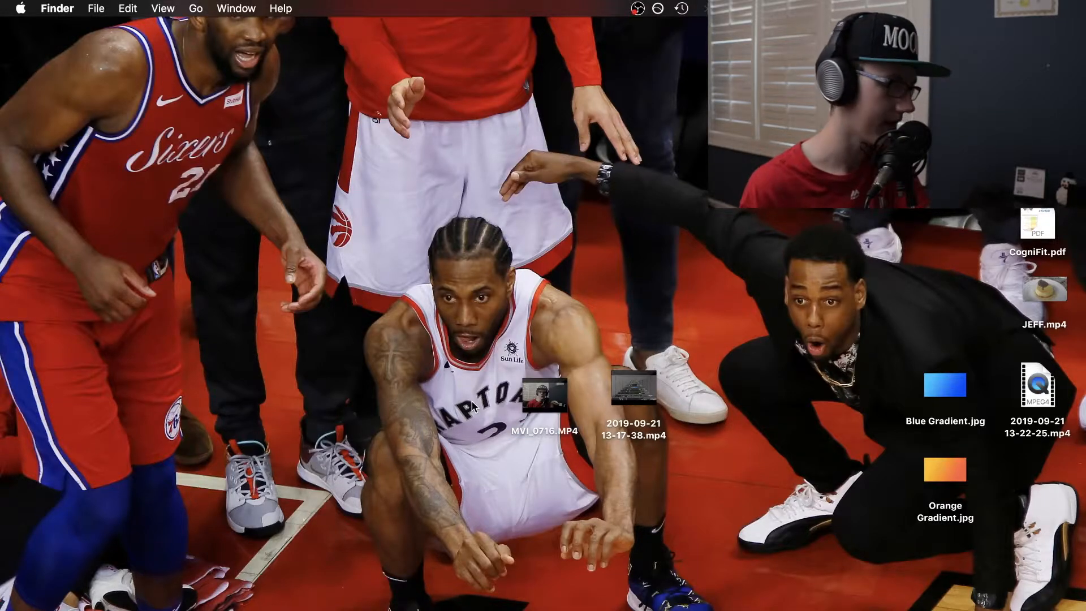
{"action": "key", "text": "ctrl+Right"}
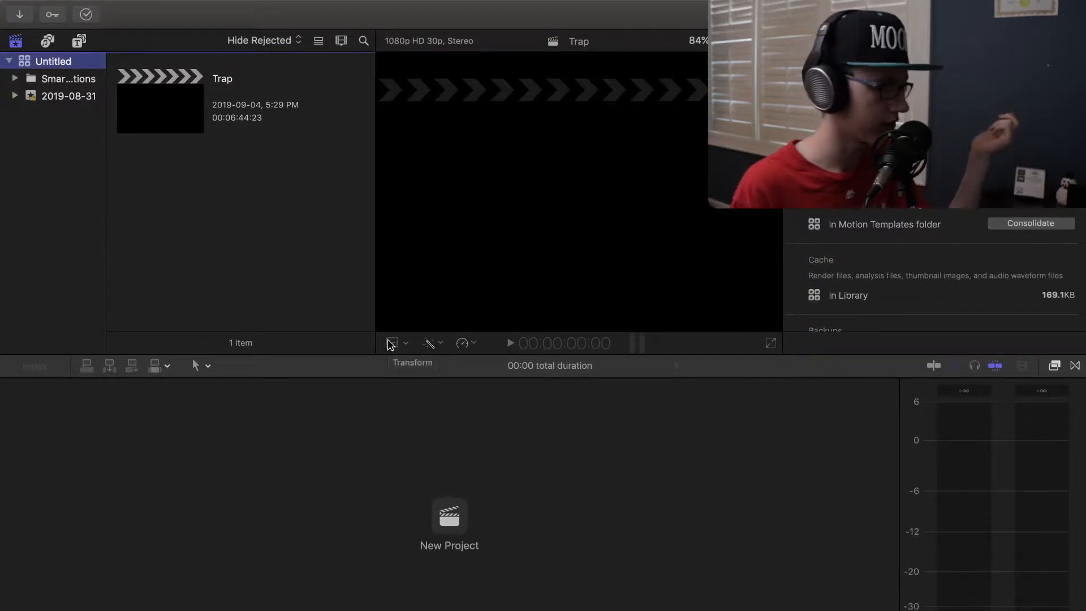
{"action": "left_click", "coordinate": [26, 20]}
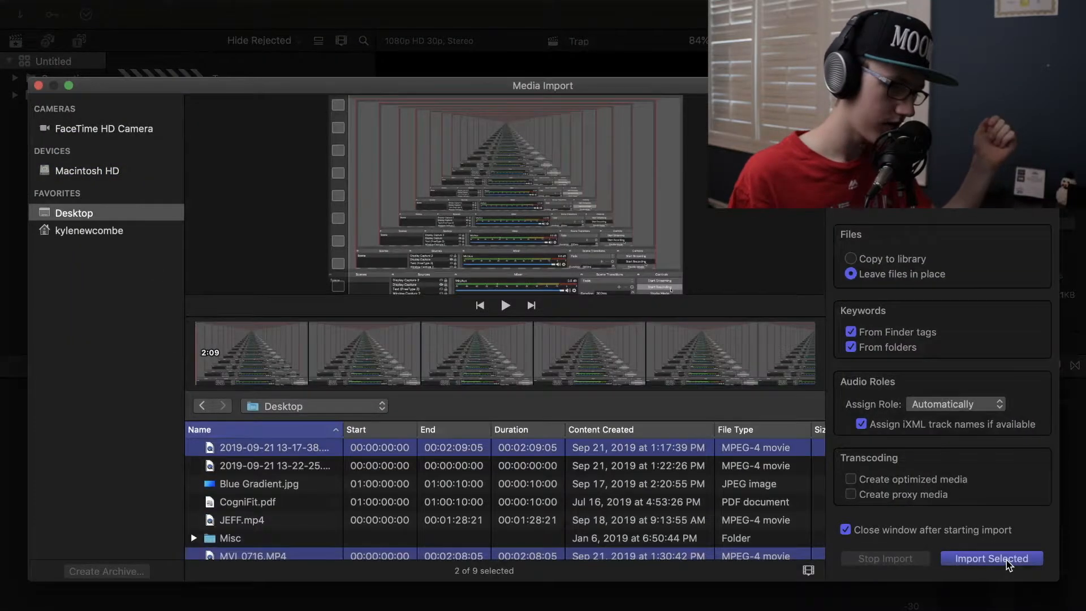
{"action": "left_click", "coordinate": [1007, 560]}
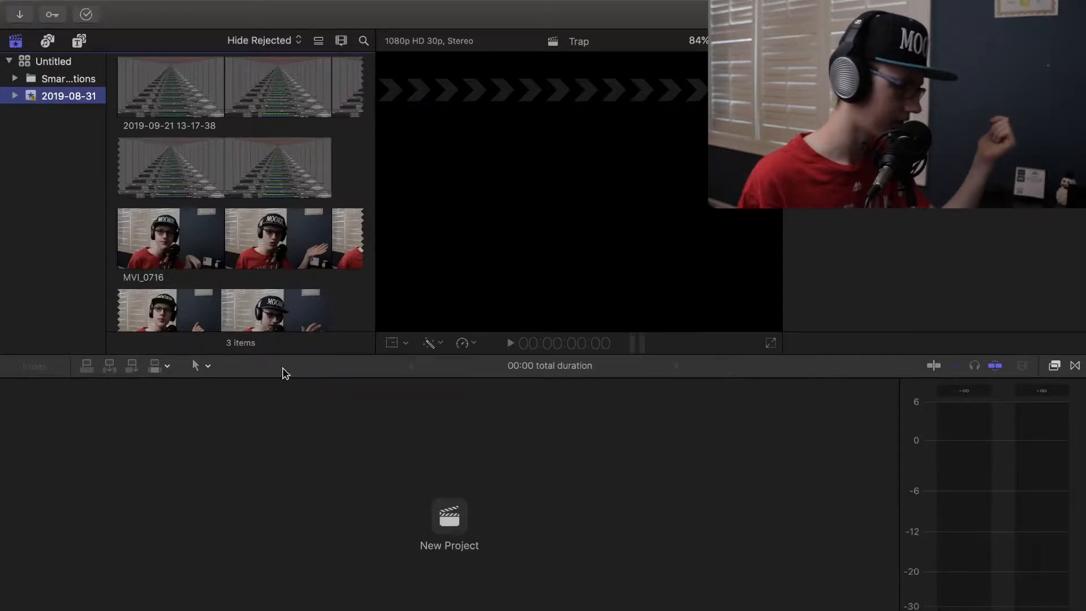
Create a new 1080p HD, 30p project named Audio Sync in the 2019-08-31 event
{"action": "left_click", "coordinate": [451, 517]}
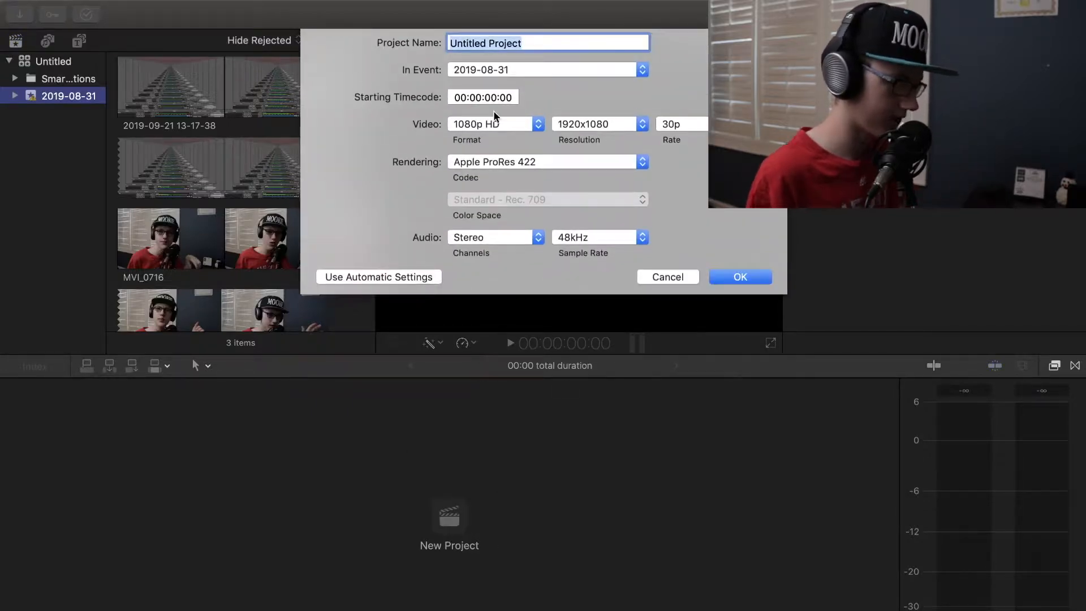
{"action": "key", "text": "BackSpace"}
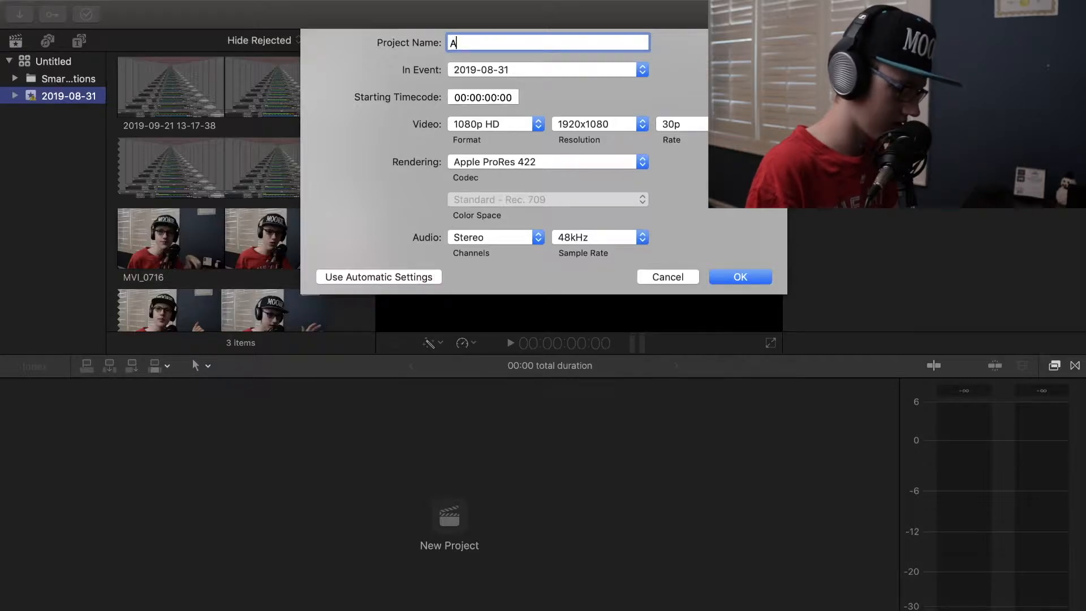
{"action": "type", "text": "Audio Sync"}
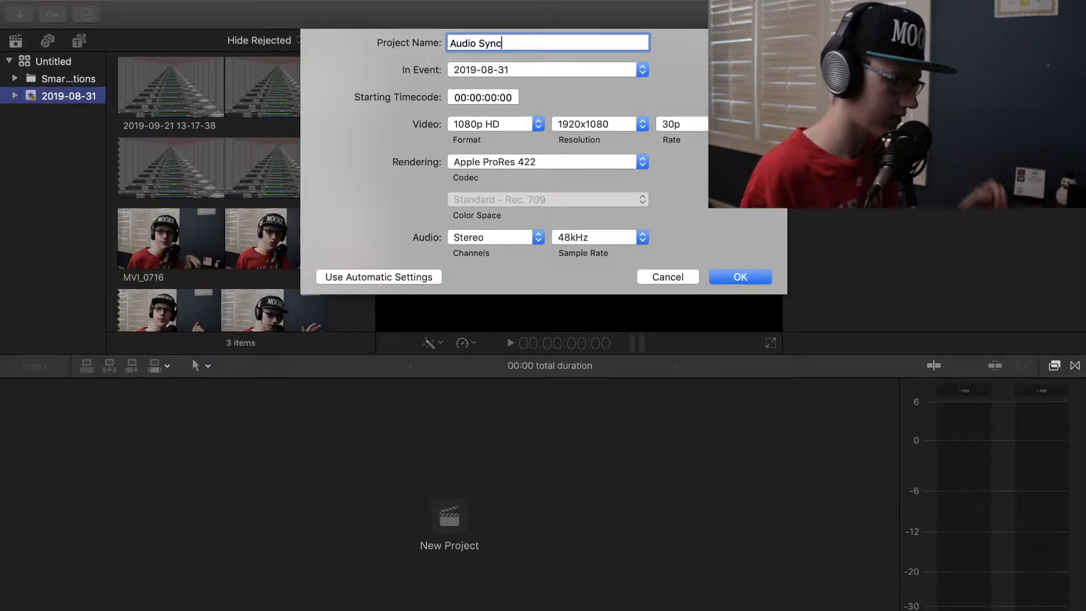
{"action": "left_click", "coordinate": [740, 276]}
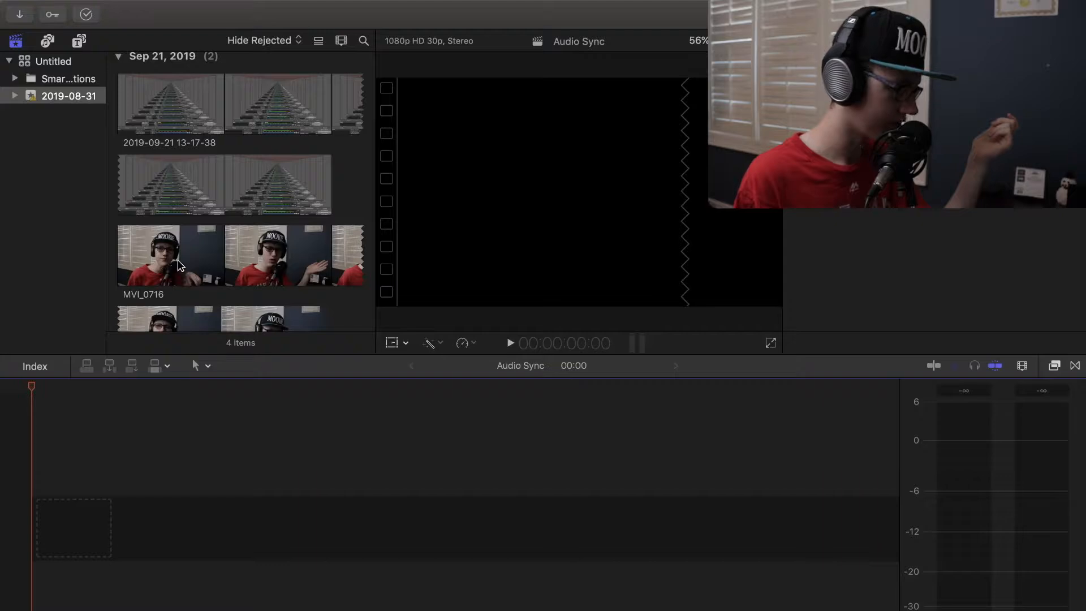
{"action": "left_click", "coordinate": [178, 179]}
{"action": "left_click_drag", "start_coordinate": [239, 436], "coordinate": [169, 516]}
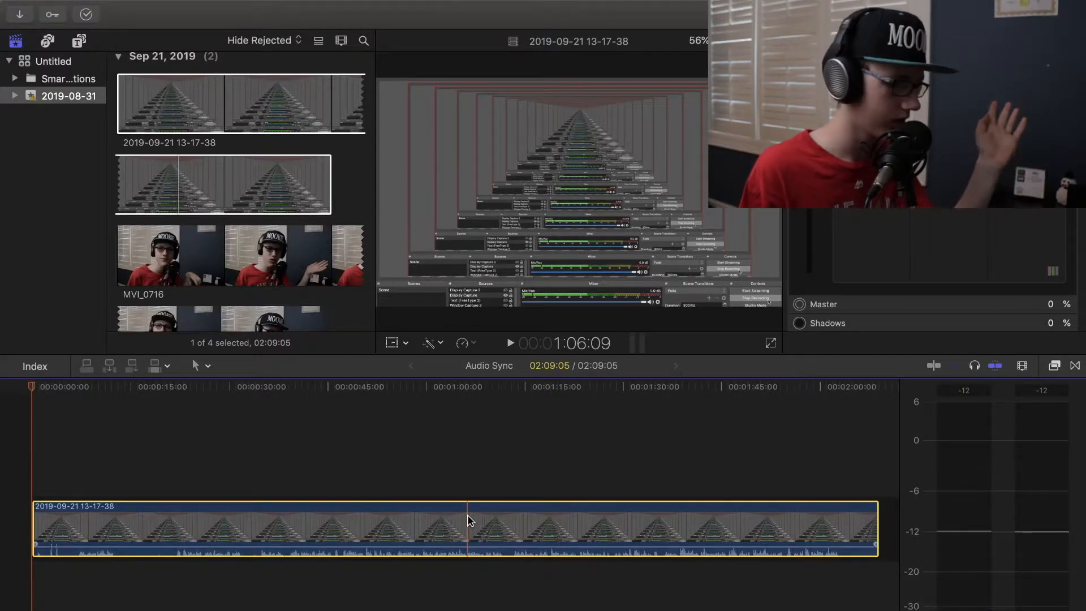
{"action": "right_click", "coordinate": [395, 528]}
{"action": "mouse_move", "coordinate": [511, 503]}
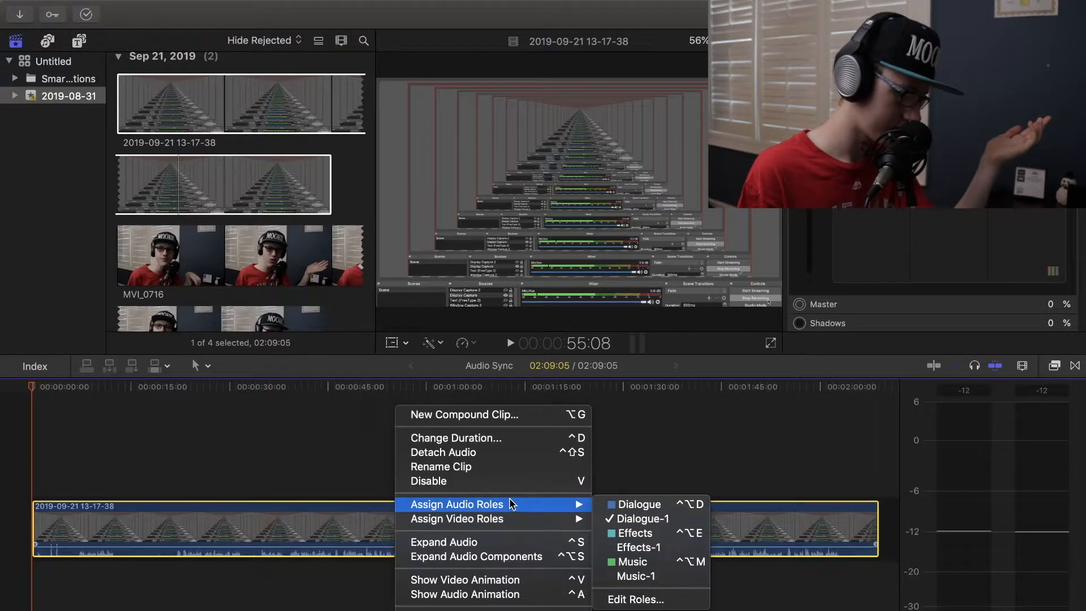
{"action": "left_click", "coordinate": [490, 459]}
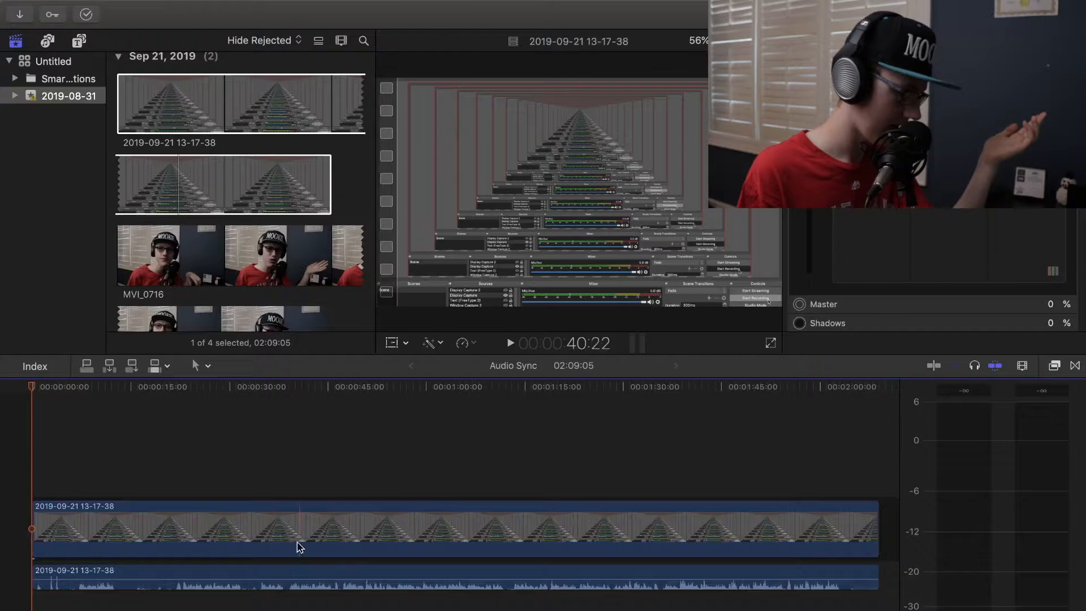
{"action": "key", "text": "Delete"}
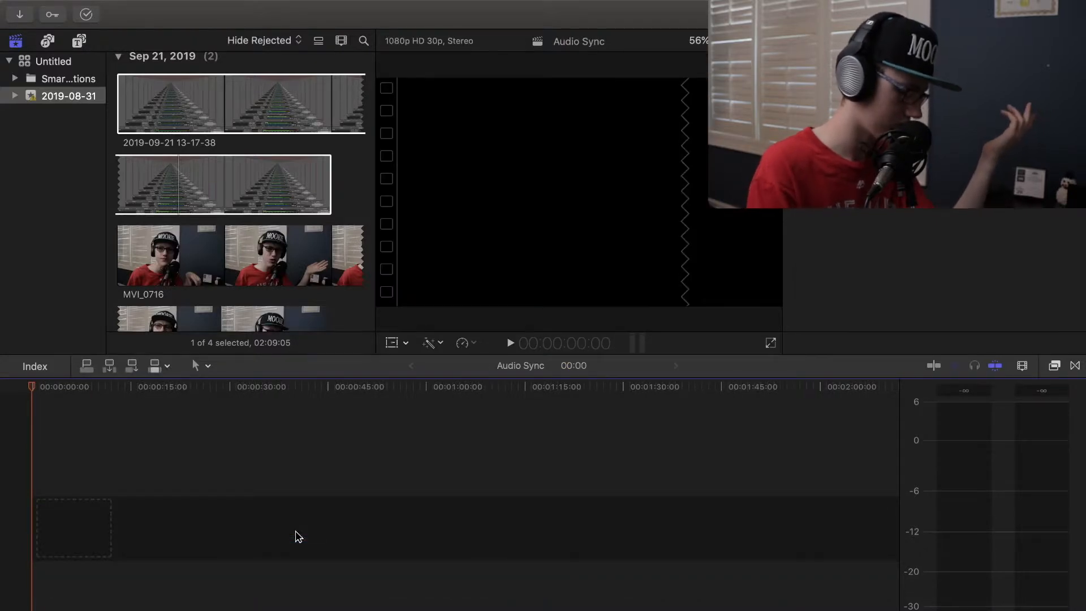
{"action": "key", "text": "super+z"}
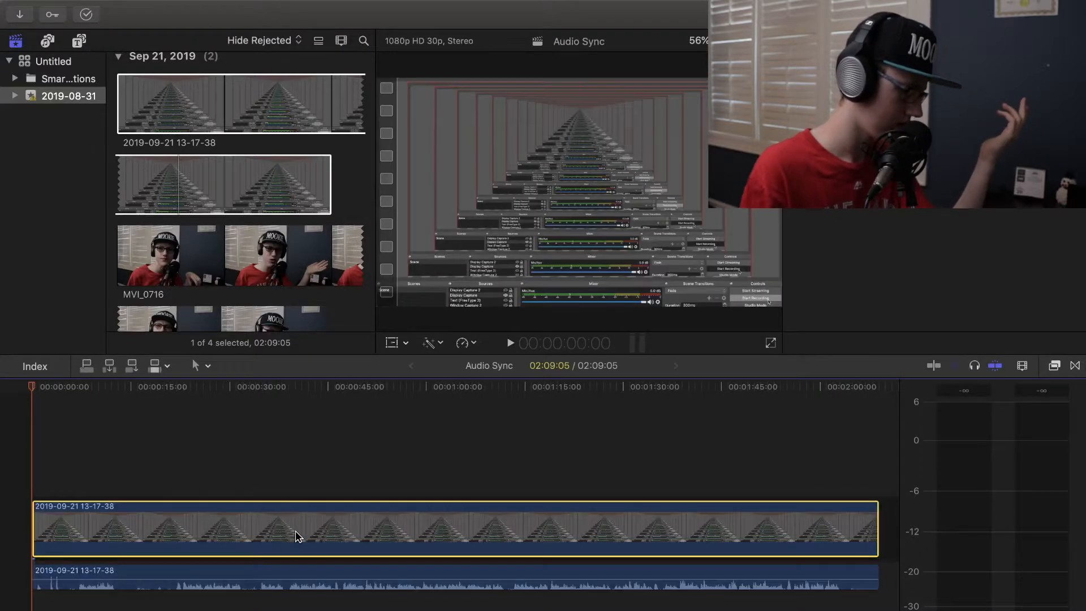
{"action": "left_click_drag", "start_coordinate": [189, 574], "coordinate": [44, 526]}
{"action": "left_click", "coordinate": [650, 521]}
{"action": "key", "text": "Delete"}
{"action": "scroll", "coordinate": [462, 522], "scroll_direction": "left", "scroll_amount": 8}
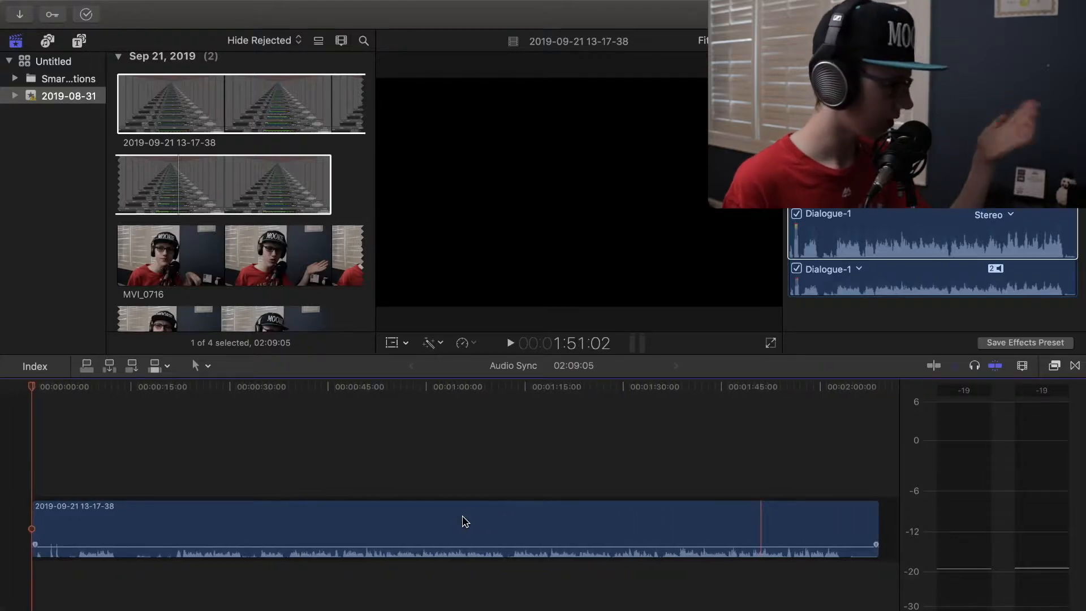
Place MVI_0716 above the audio clip at the start of the timeline and play through its hand claps
{"action": "left_click", "coordinate": [187, 259]}
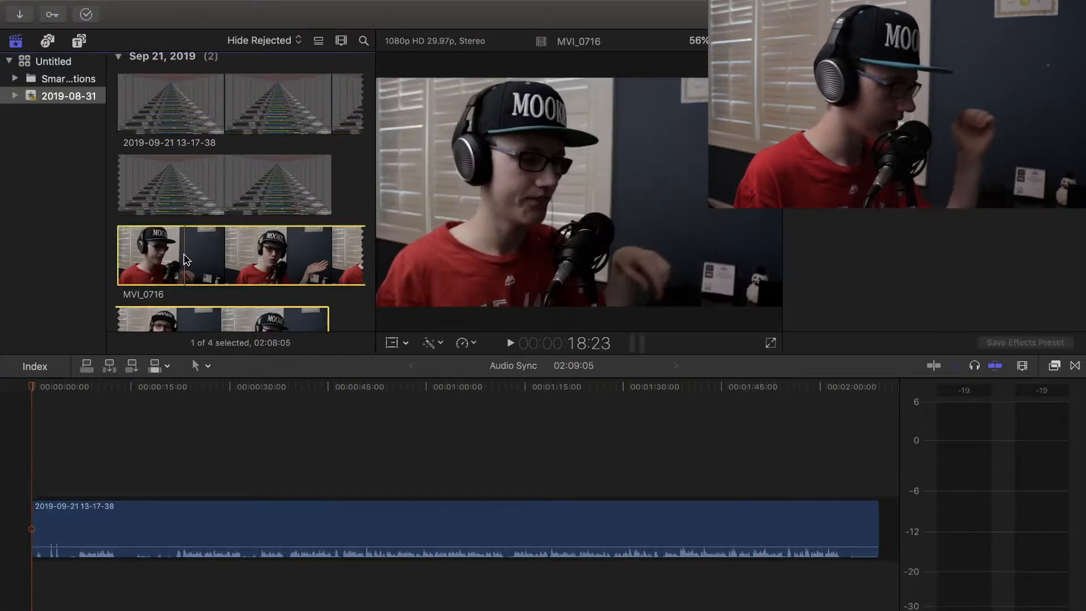
{"action": "left_click_drag", "start_coordinate": [187, 259], "coordinate": [36, 459]}
{"action": "scroll", "coordinate": [33, 459], "scroll_direction": "right", "scroll_amount": 4}
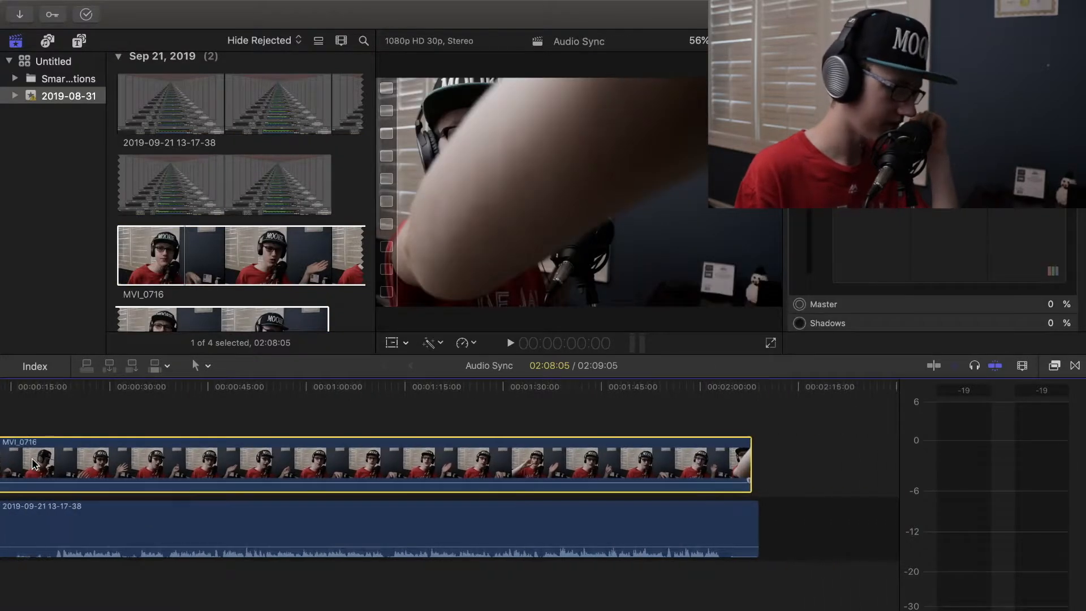
{"action": "scroll", "coordinate": [33, 459], "scroll_direction": "left", "scroll_amount": 4}
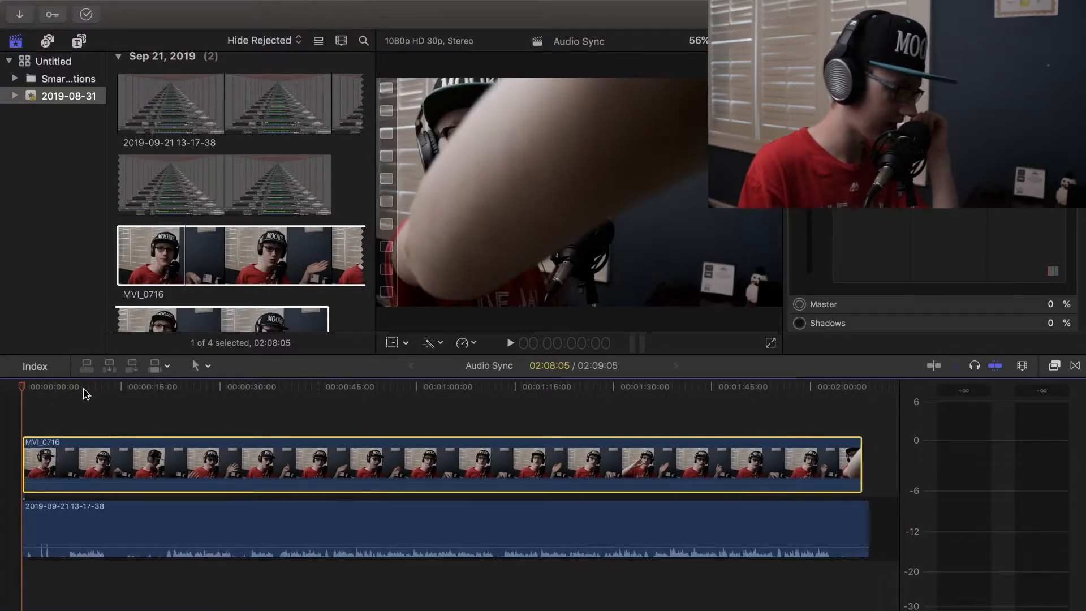
{"action": "key", "text": "space"}
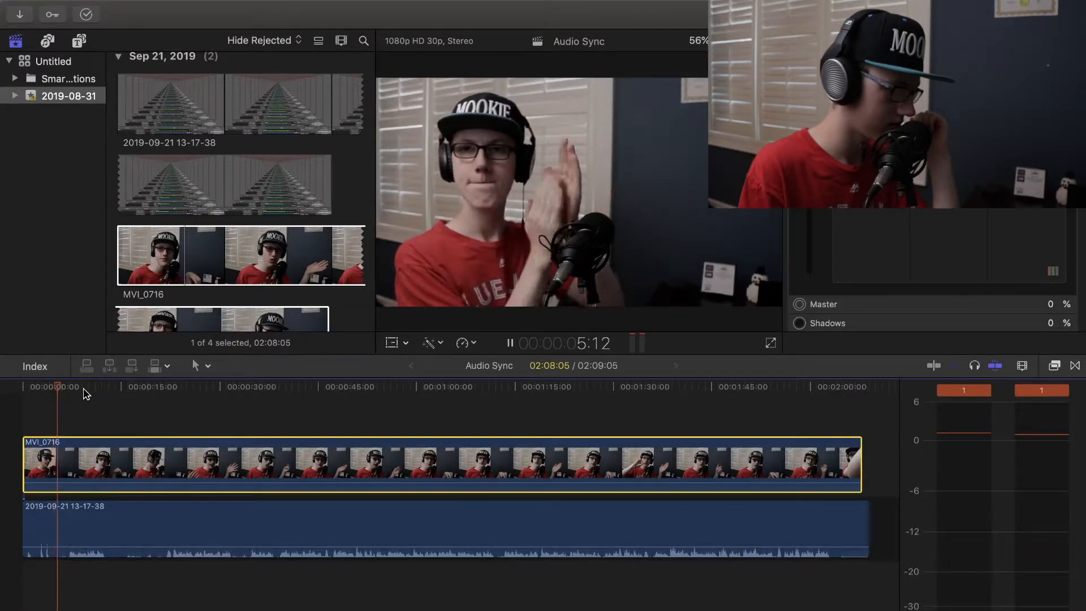
{"action": "key", "text": "space"}
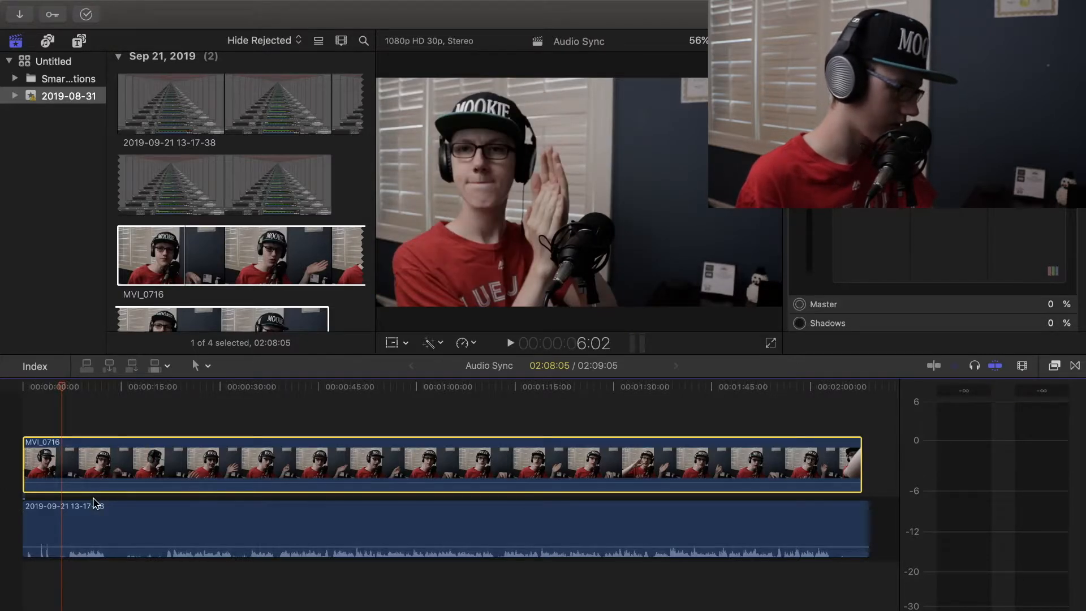
{"action": "key", "text": "super+equal"}
{"action": "key", "text": "super+equal"}
{"action": "key", "text": "super+equal"}
{"action": "key", "text": "super+equal"}
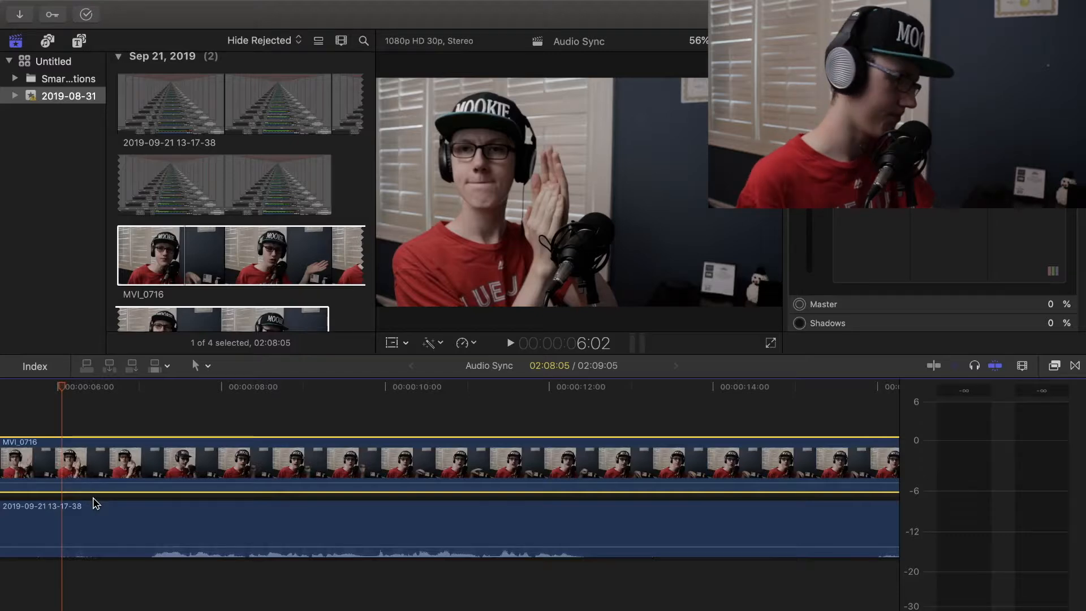
{"action": "scroll", "coordinate": [93, 503], "scroll_direction": "left", "scroll_amount": 10}
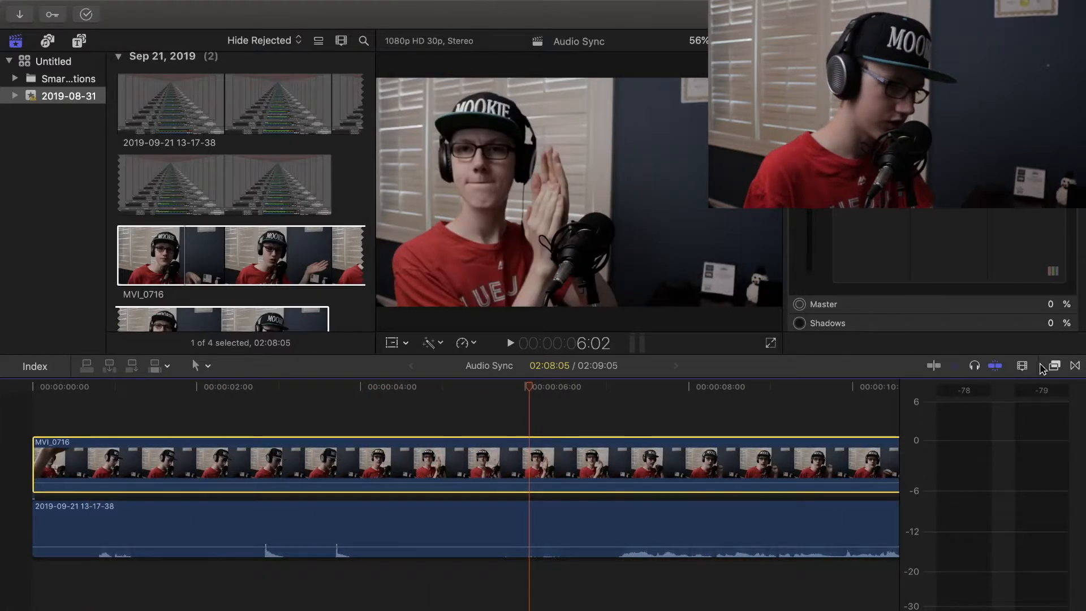
{"action": "left_click", "coordinate": [1022, 365]}
{"action": "left_click_drag", "start_coordinate": [1022, 407], "coordinate": [1034, 403]}
{"action": "scroll", "coordinate": [236, 508], "scroll_direction": "right", "scroll_amount": 5}
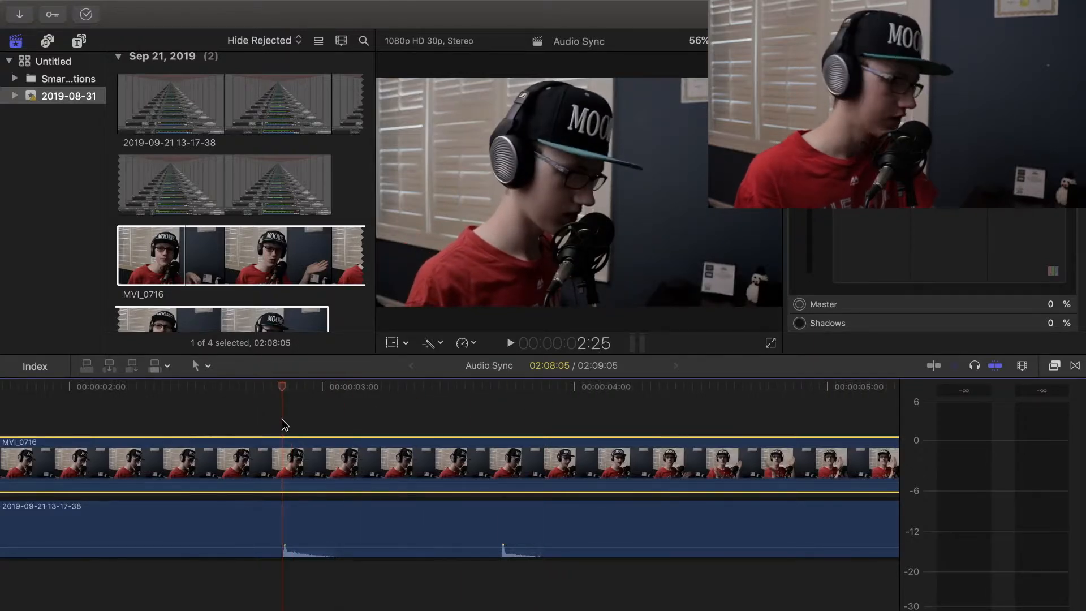
{"action": "left_click", "coordinate": [323, 527]}
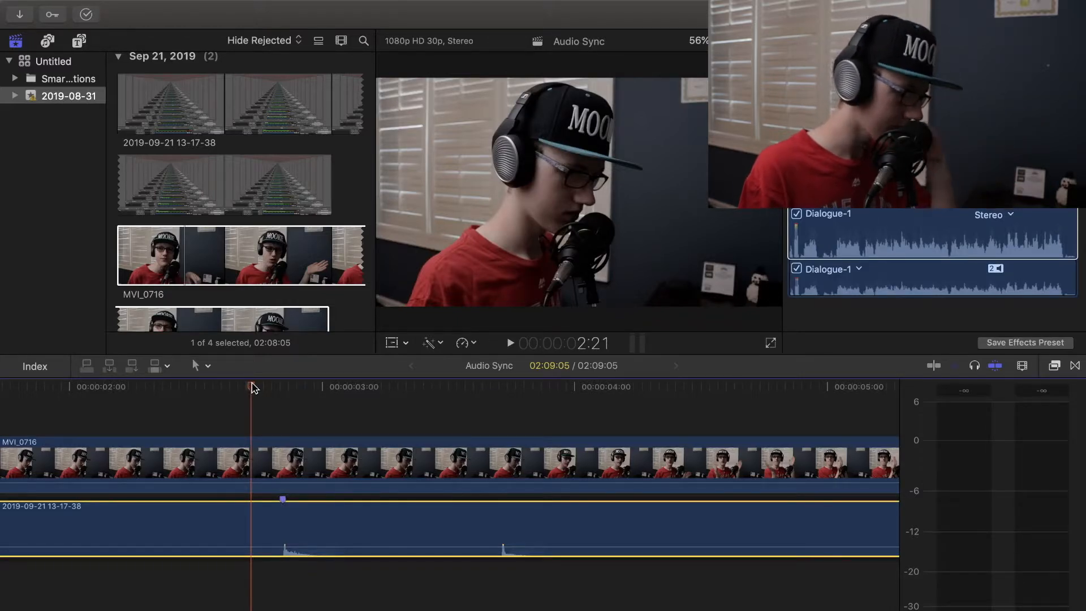
Add a marker to MVI_0716 at the frame where the hands first clap, at 5:02
{"action": "left_click", "coordinate": [283, 389]}
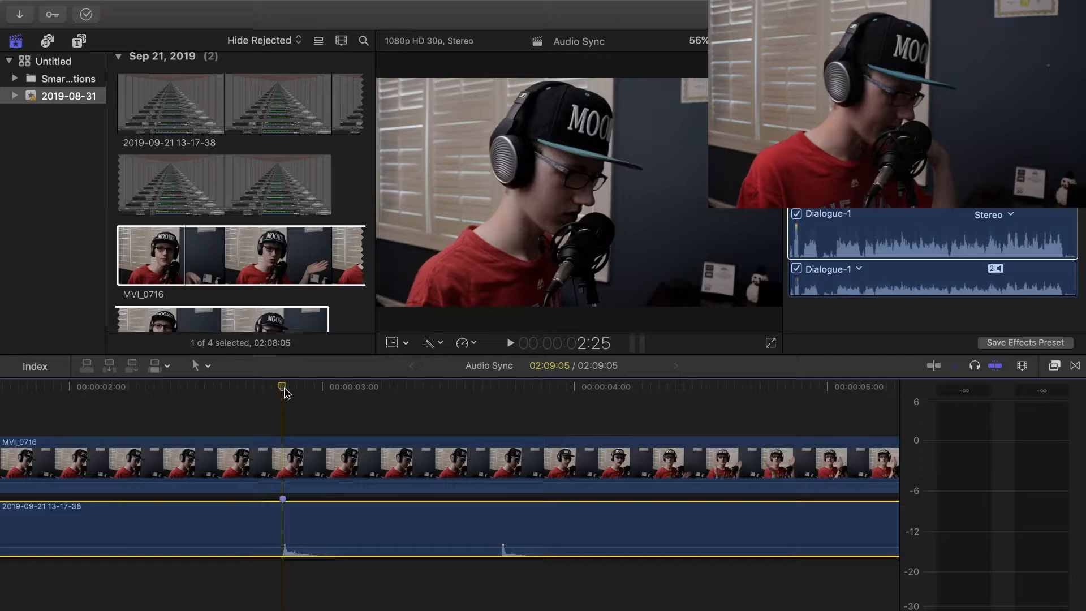
{"action": "left_click_drag", "start_coordinate": [284, 392], "coordinate": [433, 400]}
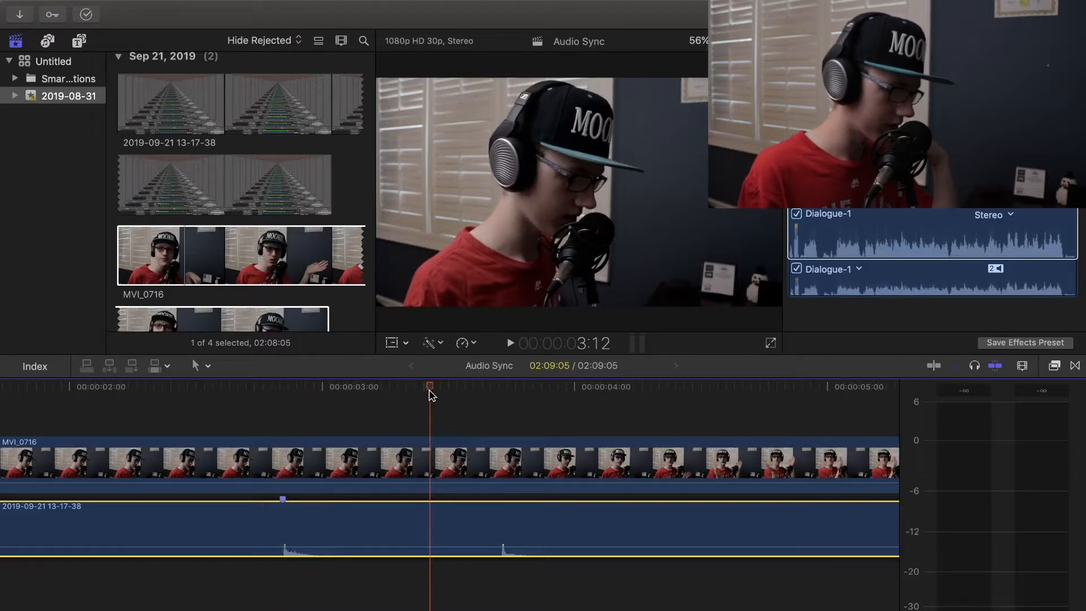
{"action": "left_click", "coordinate": [588, 394]}
{"action": "left_click", "coordinate": [617, 465]}
{"action": "scroll", "coordinate": [616, 466], "scroll_direction": "right", "scroll_amount": 6}
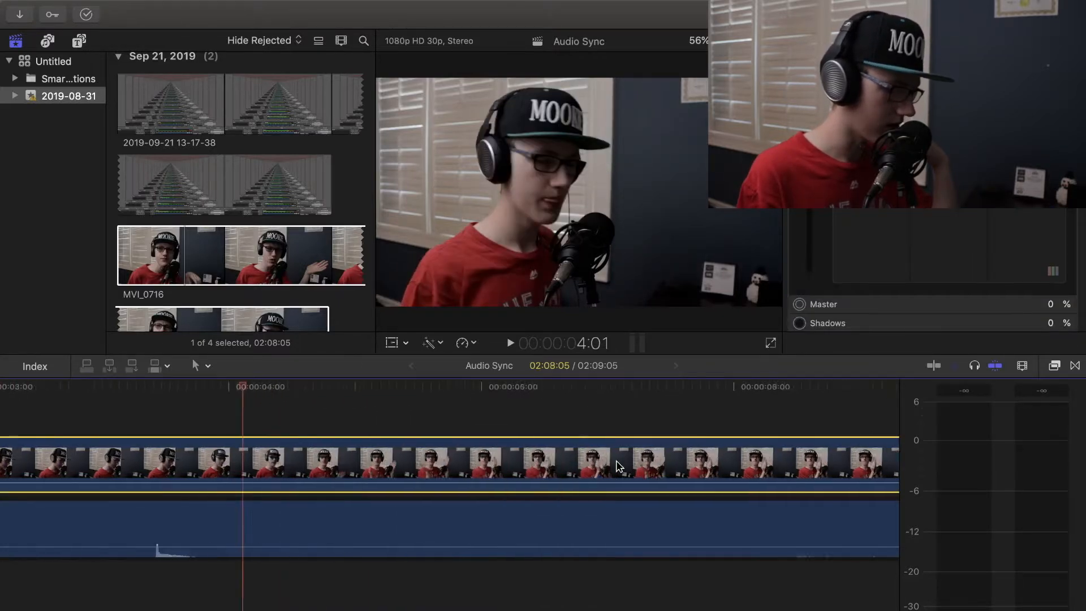
{"action": "scroll", "coordinate": [618, 464], "scroll_direction": "right", "scroll_amount": 4}
{"action": "left_click_drag", "start_coordinate": [96, 387], "coordinate": [354, 402]}
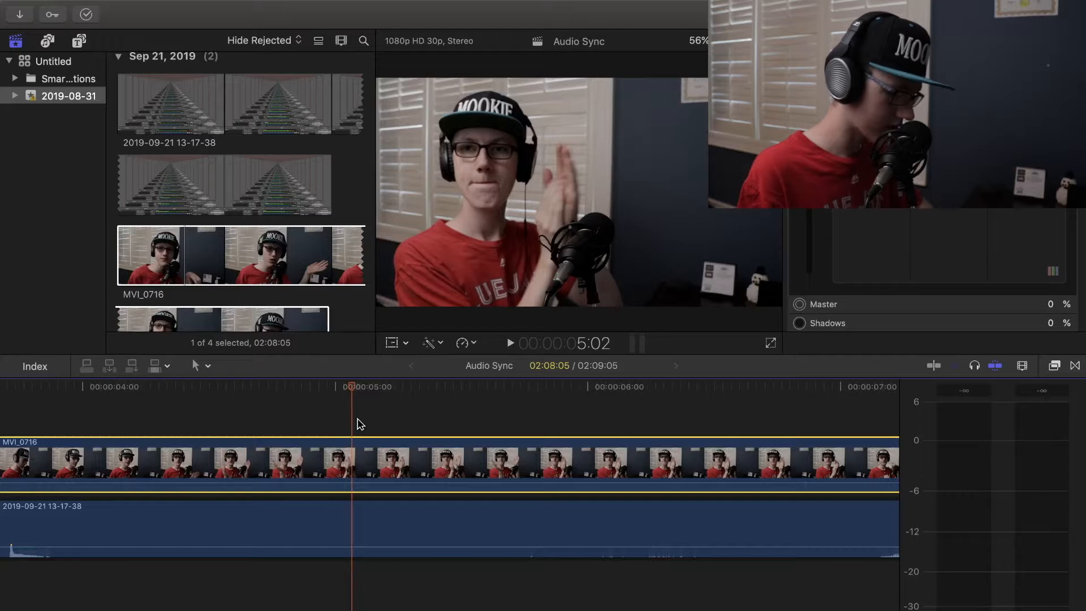
{"action": "key", "text": "m"}
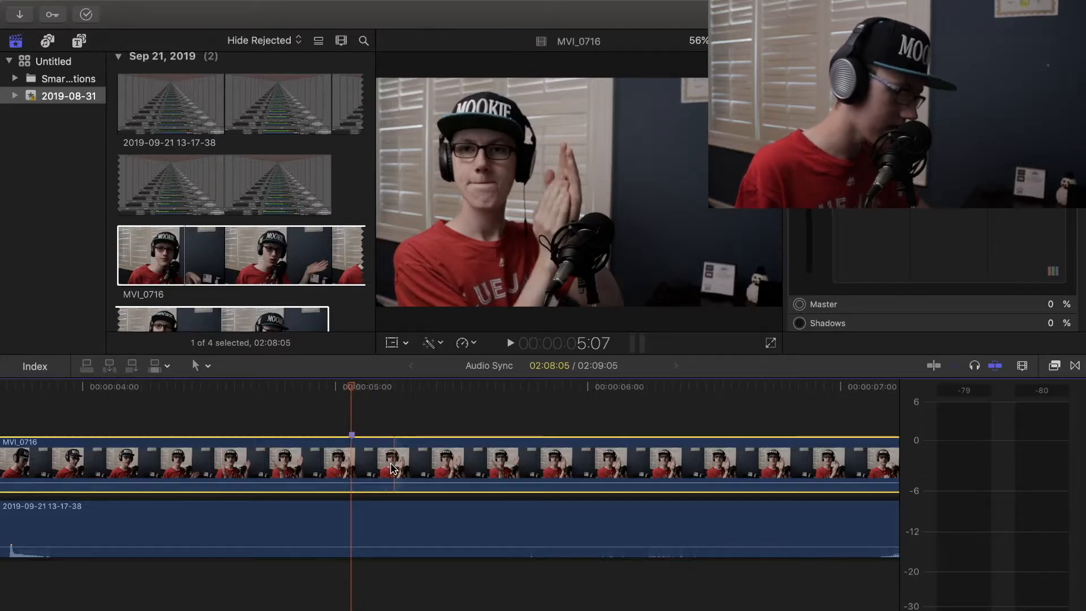
Cut MVI_0716 about 2 seconds in with the Blade tool and delete the opening piece
{"action": "scroll", "coordinate": [391, 469], "scroll_direction": "down", "scroll_amount": 3}
{"action": "scroll", "coordinate": [391, 468], "scroll_direction": "left", "scroll_amount": 4}
{"action": "scroll", "coordinate": [702, 441], "scroll_direction": "left", "scroll_amount": 3}
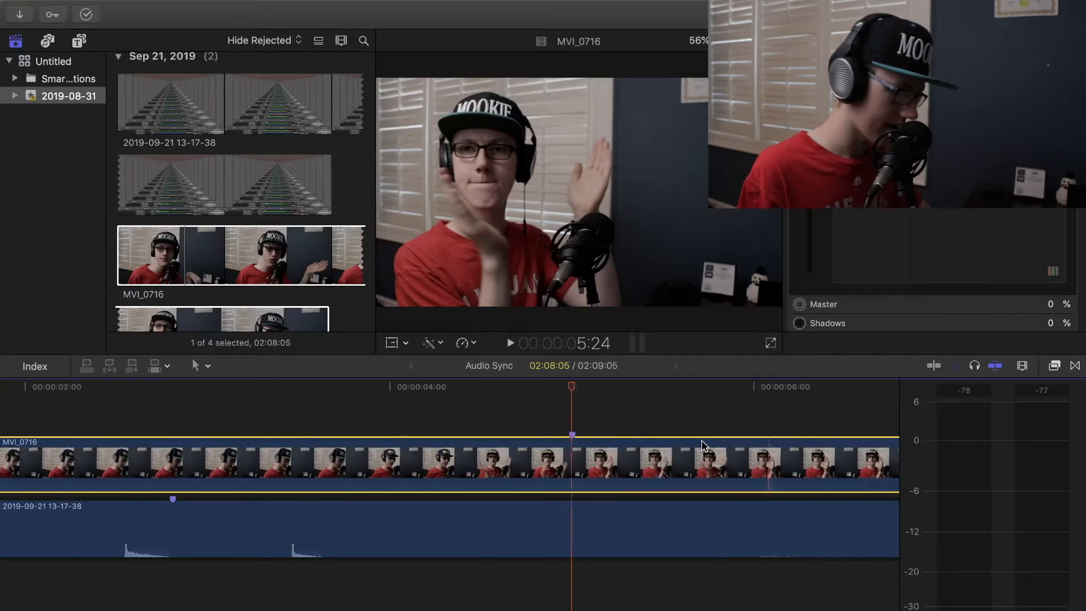
{"action": "scroll", "coordinate": [701, 440], "scroll_direction": "down", "scroll_amount": 5}
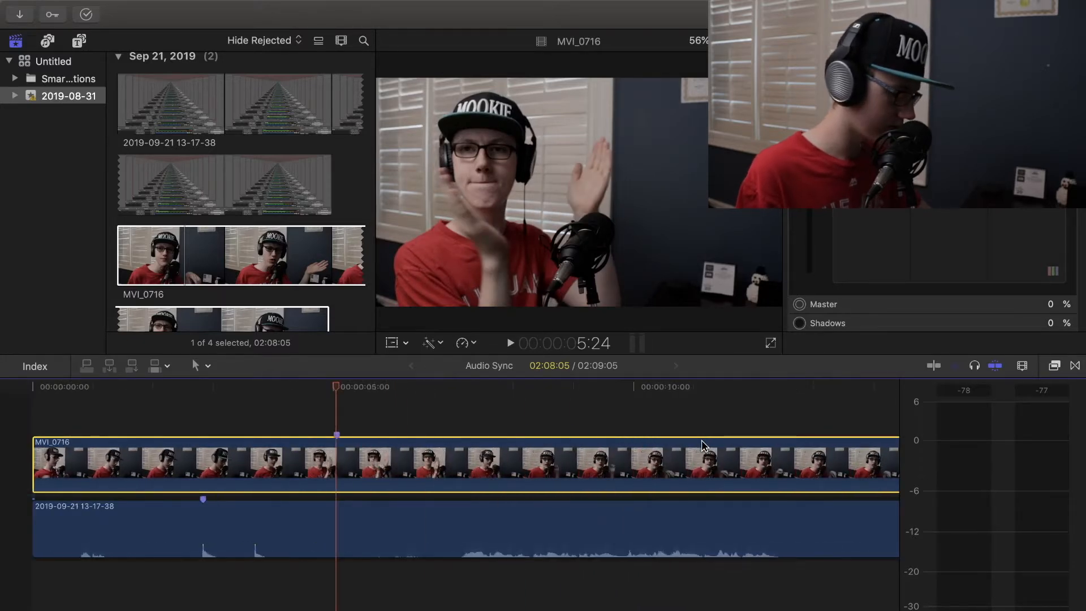
{"action": "key", "text": "b"}
{"action": "left_click", "coordinate": [161, 458]}
{"action": "key", "text": "a"}
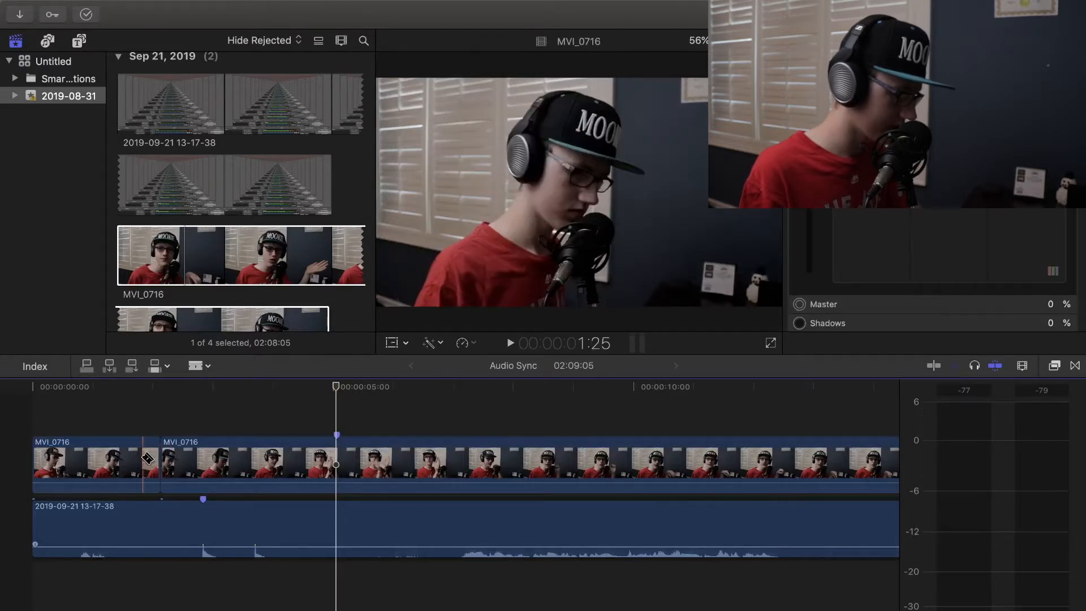
{"action": "left_click", "coordinate": [141, 460]}
{"action": "key", "text": "Delete"}
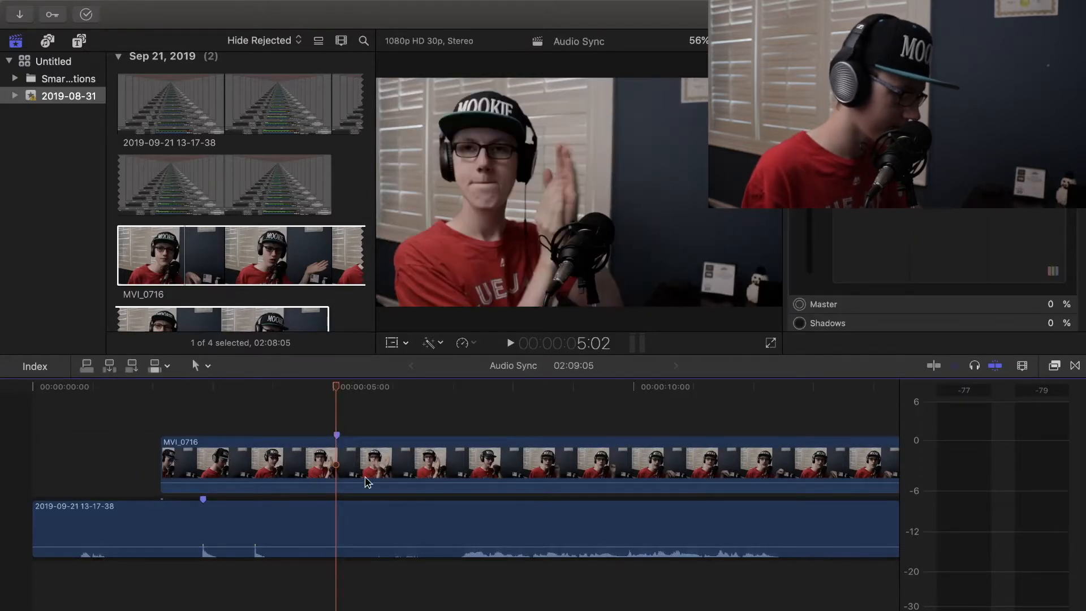
{"action": "scroll", "coordinate": [42, 580], "scroll_direction": "left", "scroll_amount": 5}
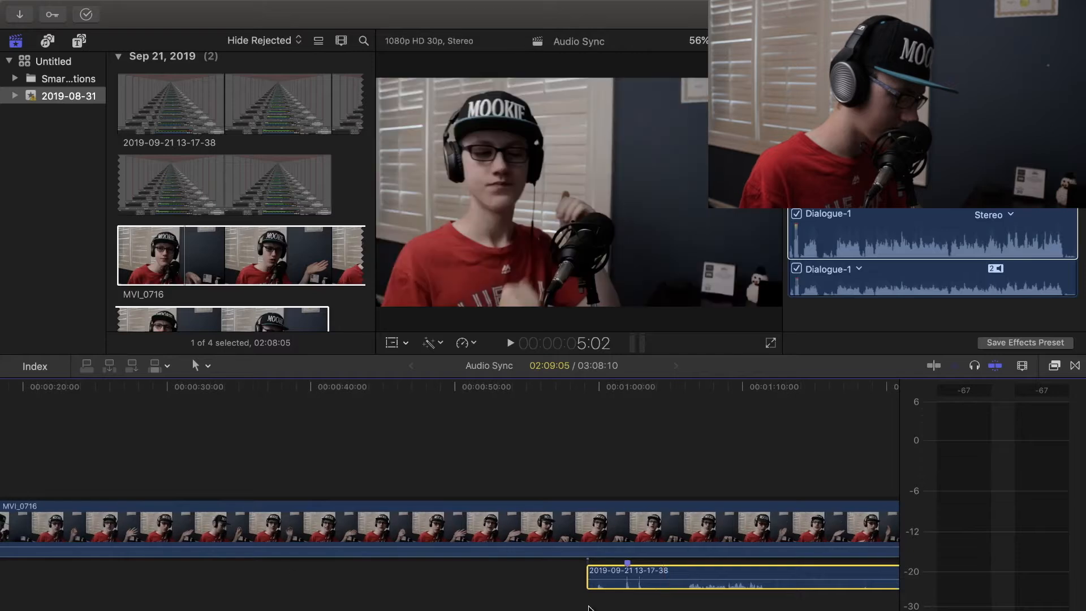
{"action": "left_click_drag", "start_coordinate": [741, 567], "coordinate": [121, 606]}
{"action": "scroll", "coordinate": [226, 606], "scroll_direction": "left", "scroll_amount": 5}
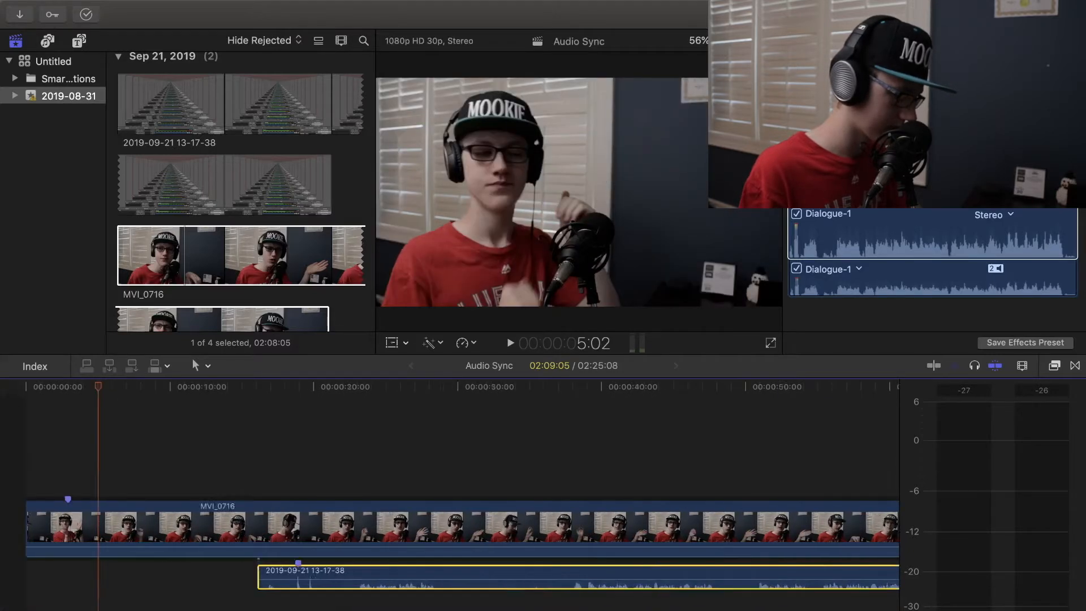
{"action": "left_click_drag", "start_coordinate": [396, 577], "coordinate": [172, 585]}
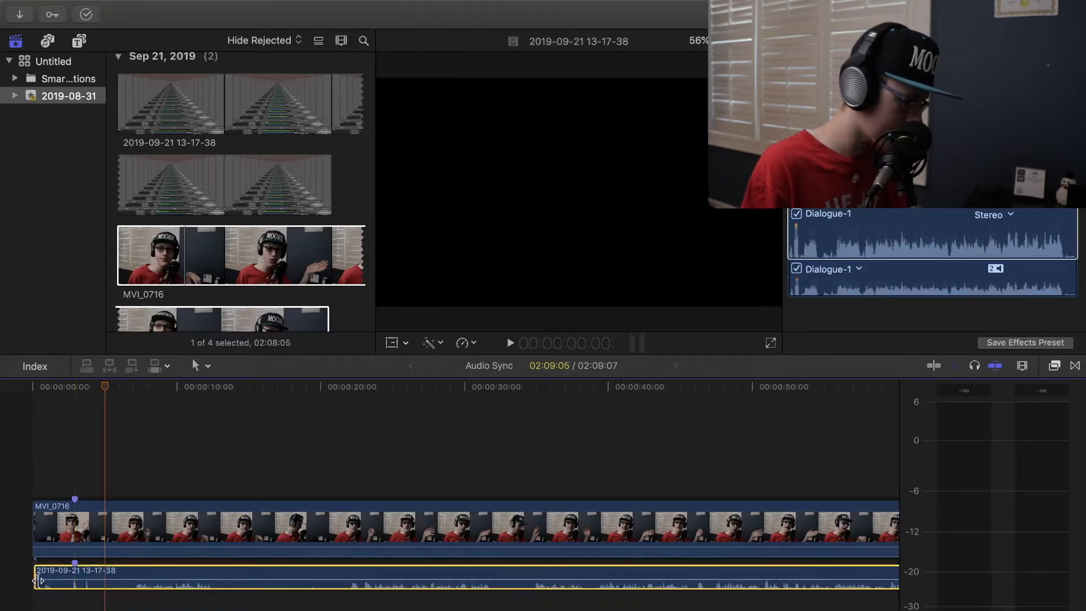
Inspect the alignment of the two clap markers up close and play the opening claps to check the audio sync
{"action": "scroll", "coordinate": [38, 581], "scroll_direction": "up", "scroll_amount": 10}
{"action": "scroll", "coordinate": [38, 580], "scroll_direction": "left", "scroll_amount": 1}
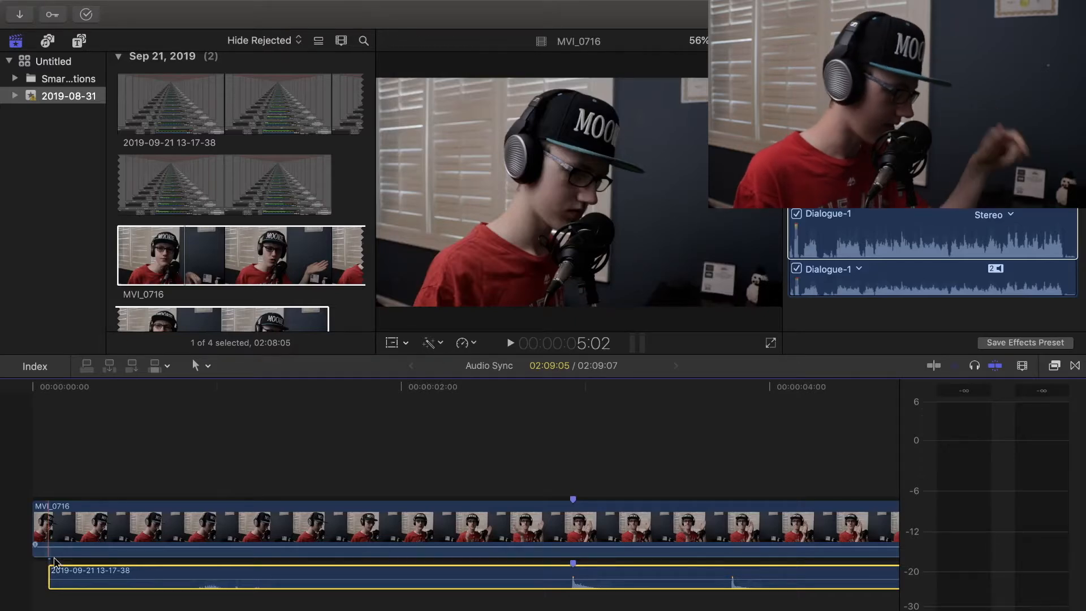
{"action": "scroll", "coordinate": [261, 580], "scroll_direction": "down", "scroll_amount": 3}
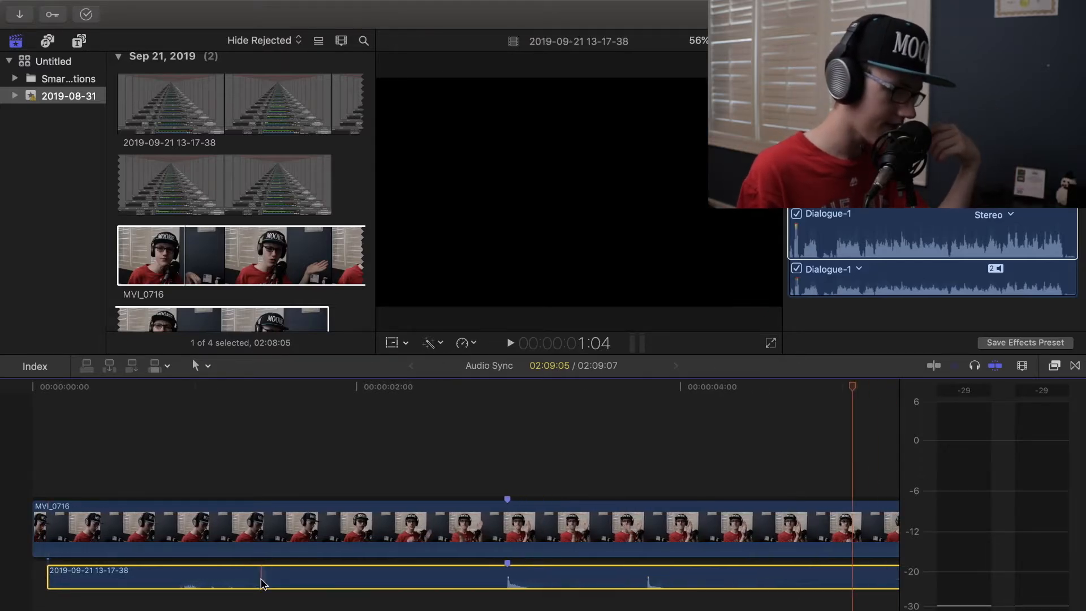
{"action": "left_click", "coordinate": [224, 389]}
{"action": "key", "text": "space"}
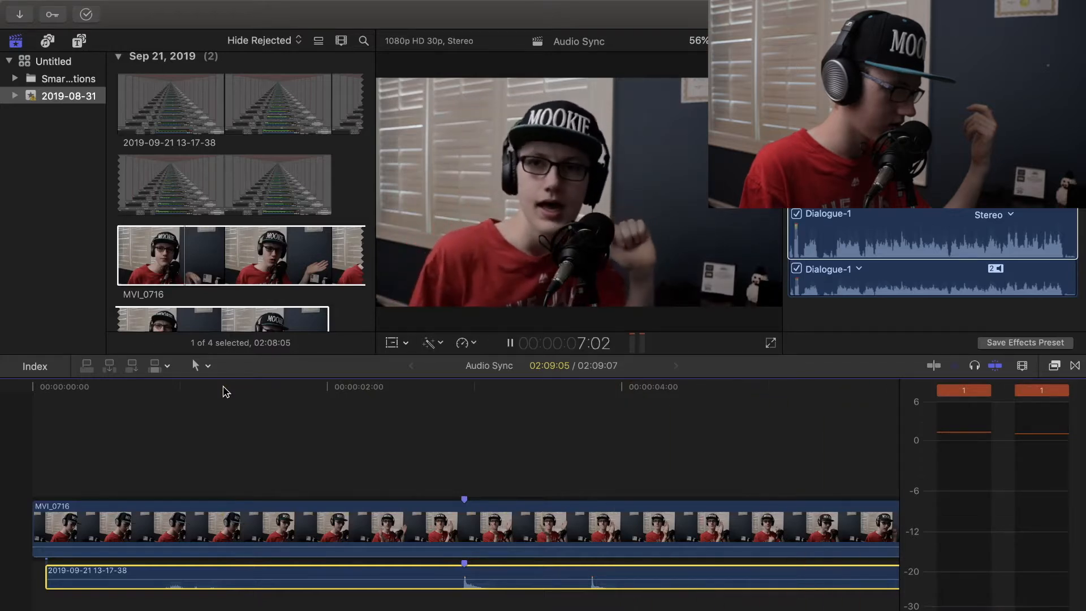
{"action": "key", "text": "space"}
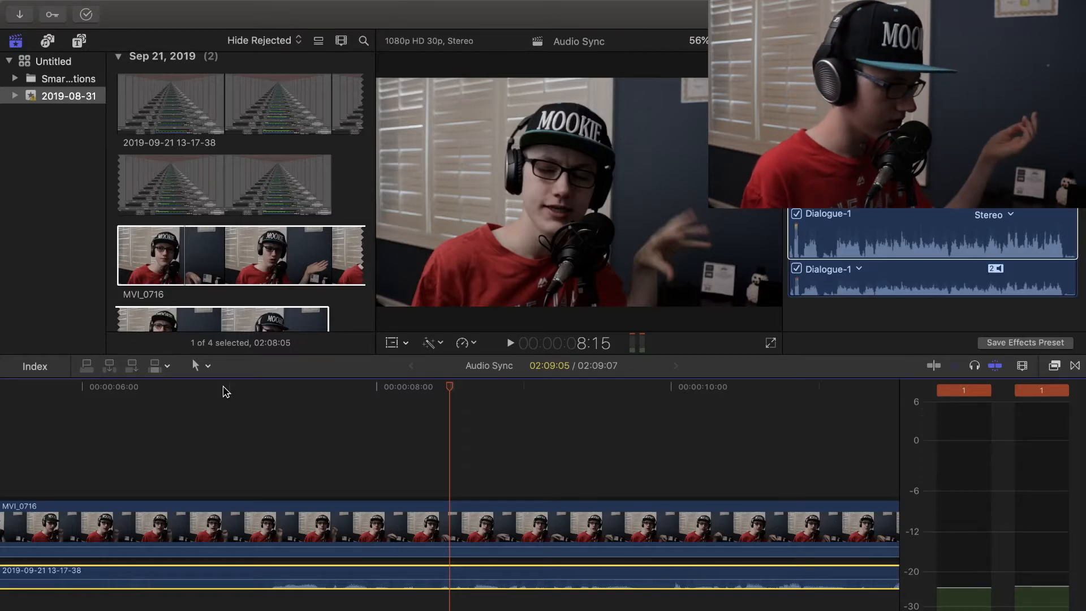
Combine all video and audio clips in the timeline into a compound clip named Audio Sync Clip in the 2019-08-31 event
{"action": "key", "text": "super+minus"}
{"action": "key", "text": "super+minus"}
{"action": "key", "text": "super+minus"}
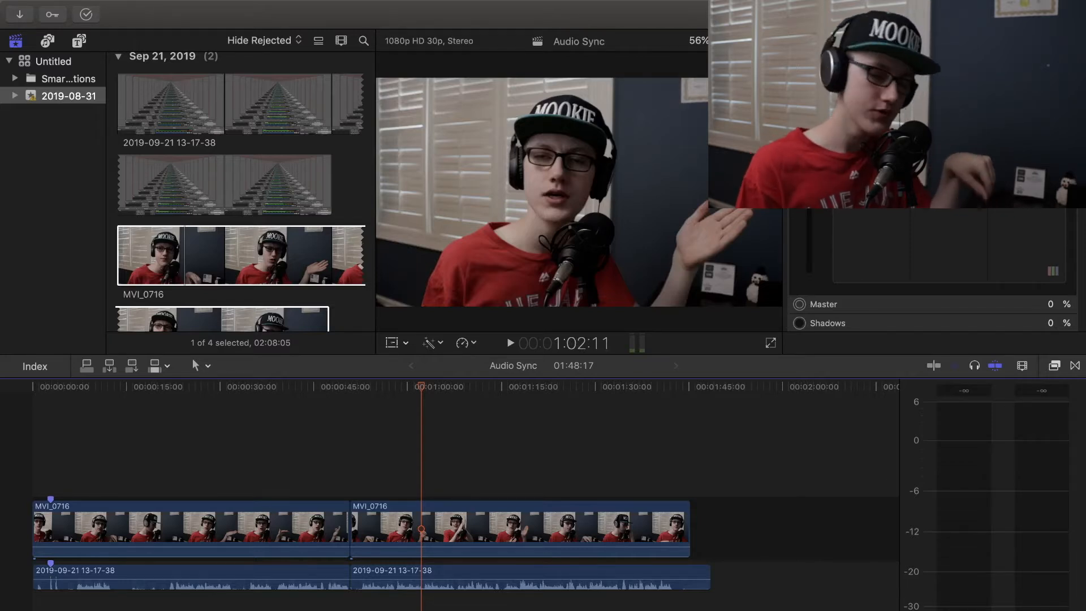
{"action": "key", "text": "super+a"}
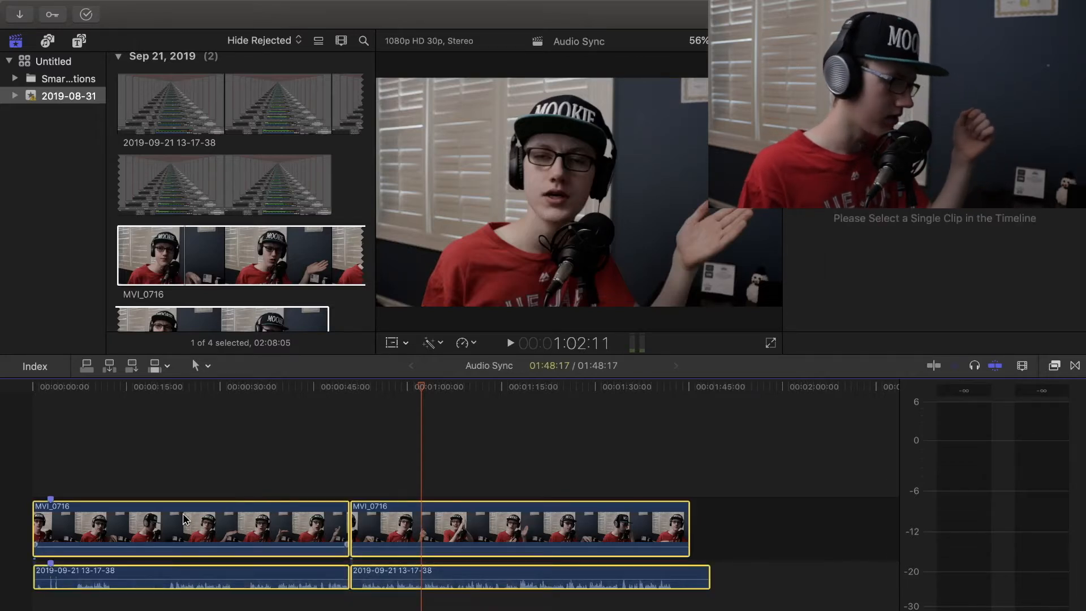
{"action": "left_click", "coordinate": [131, 8]}
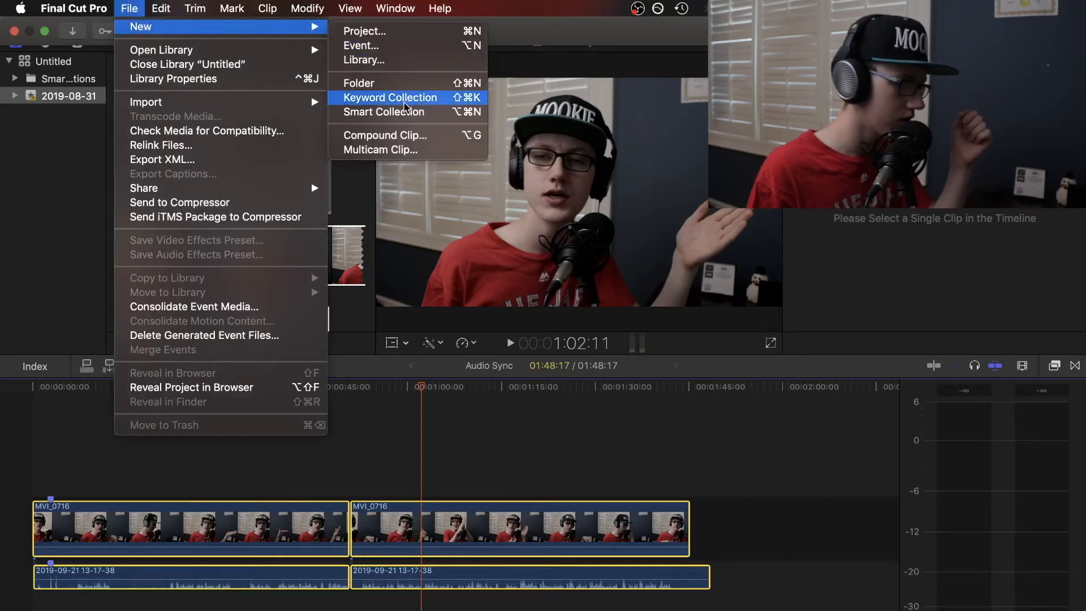
{"action": "left_click", "coordinate": [388, 138]}
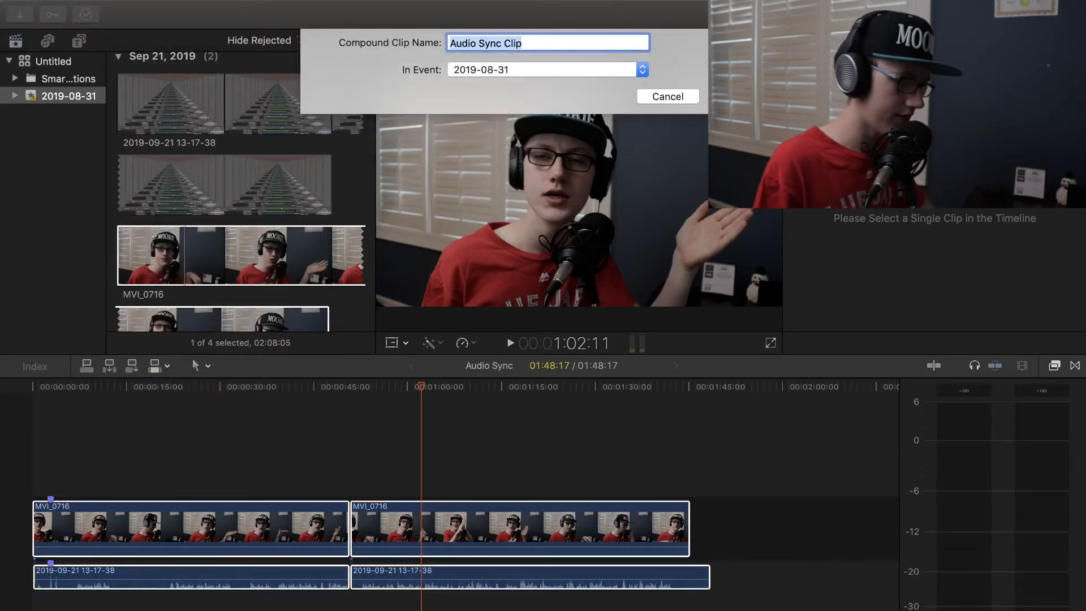
{"action": "key", "text": "Return"}
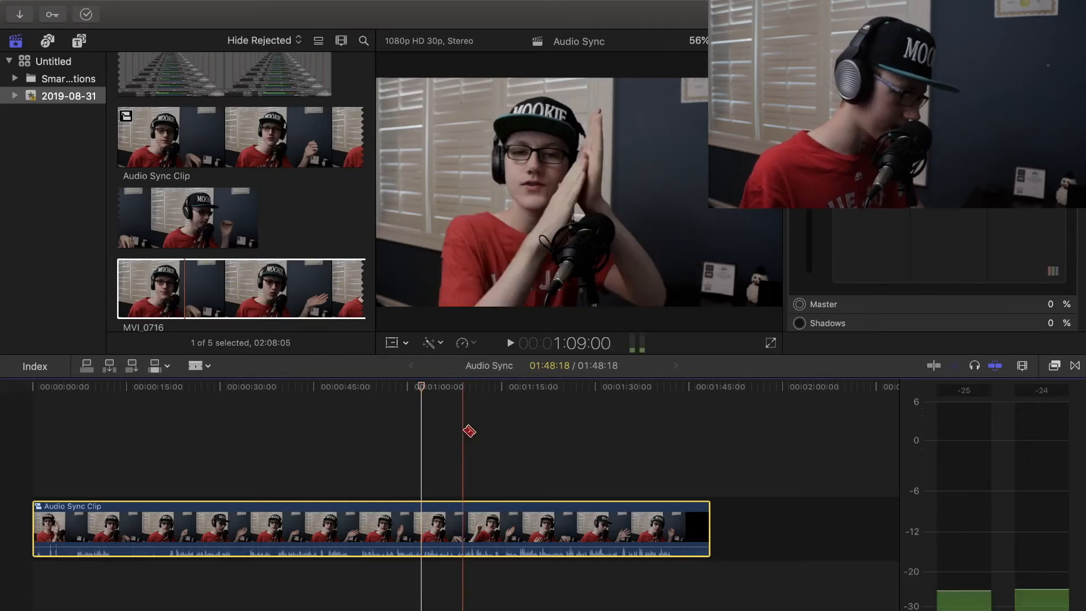
Cut Audio Sync Clip at two points with the Blade tool and delete the middle piece of about 12 seconds
{"action": "left_click", "coordinate": [267, 531]}
{"action": "left_click", "coordinate": [344, 534]}
{"action": "key", "text": "a"}
{"action": "left_click", "coordinate": [310, 532]}
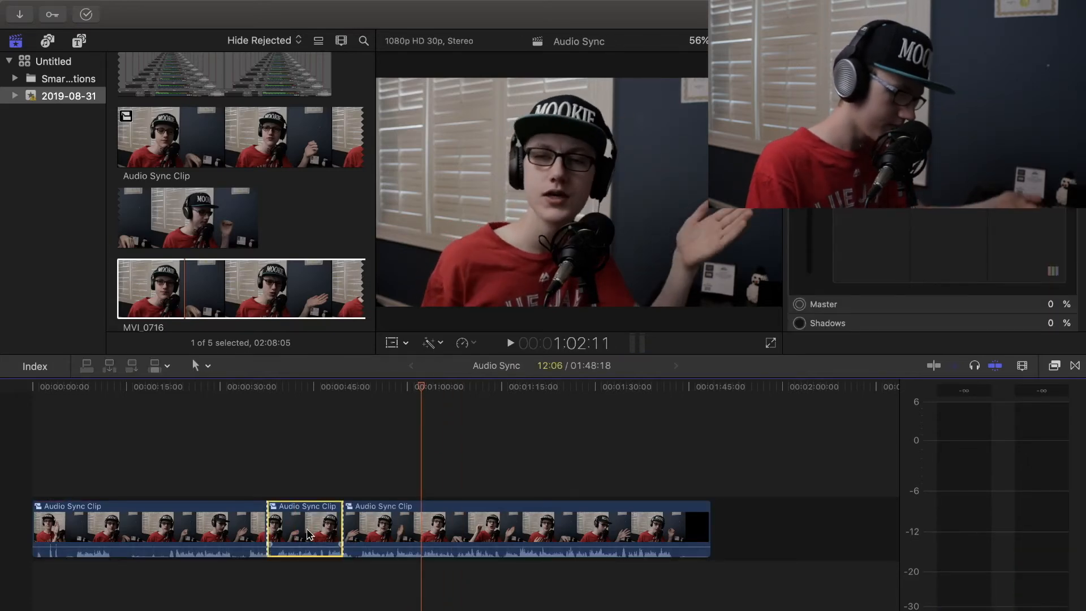
{"action": "key", "text": "Delete"}
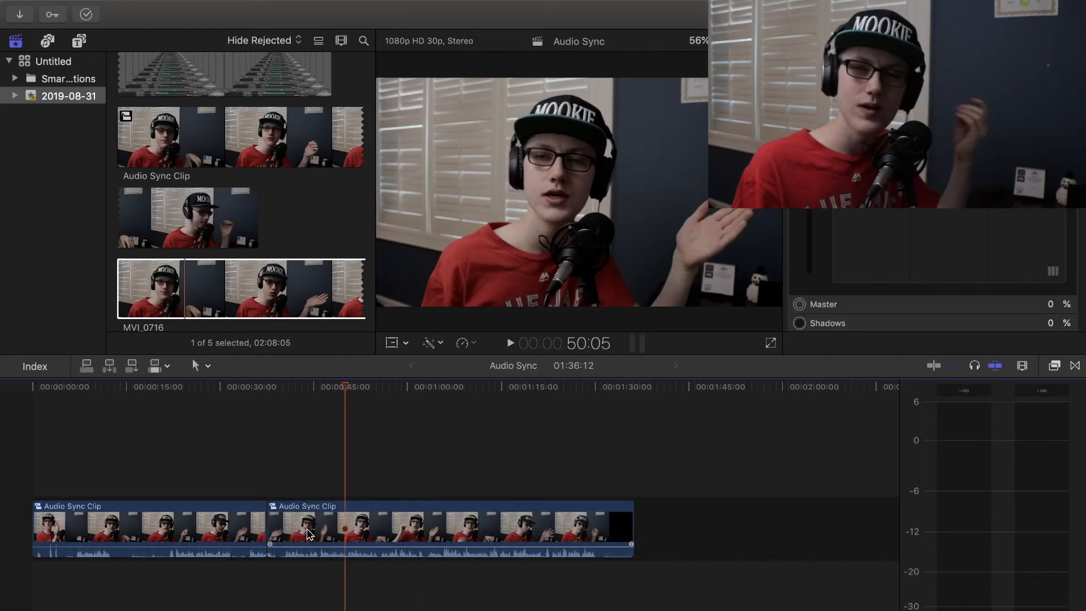